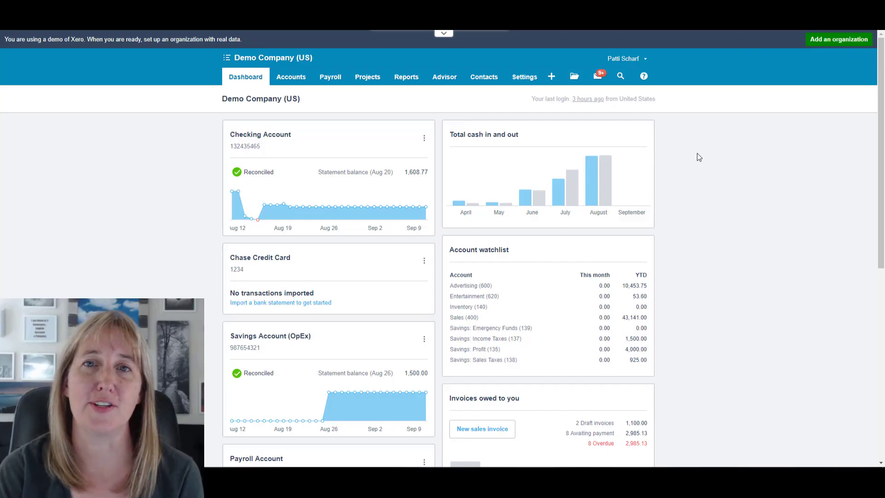
# Open the All Reports summary page from the Reports menu
pyautogui.click(407, 77)
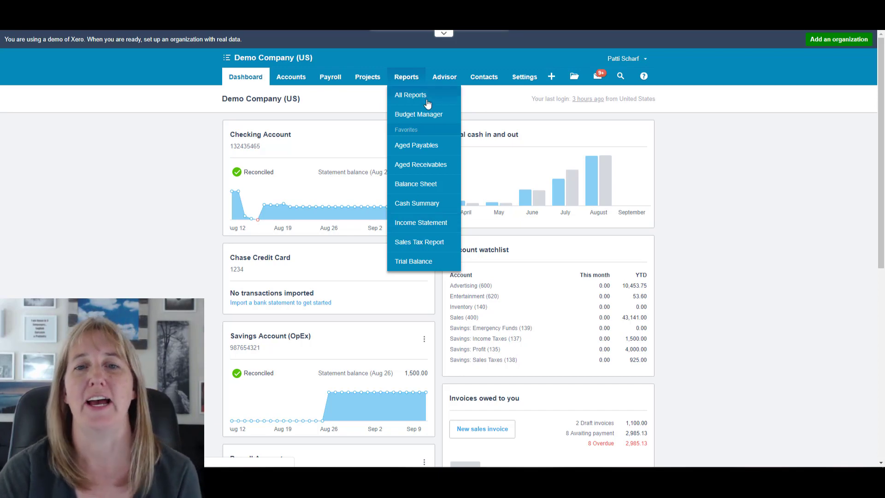
pyautogui.click(621, 174)
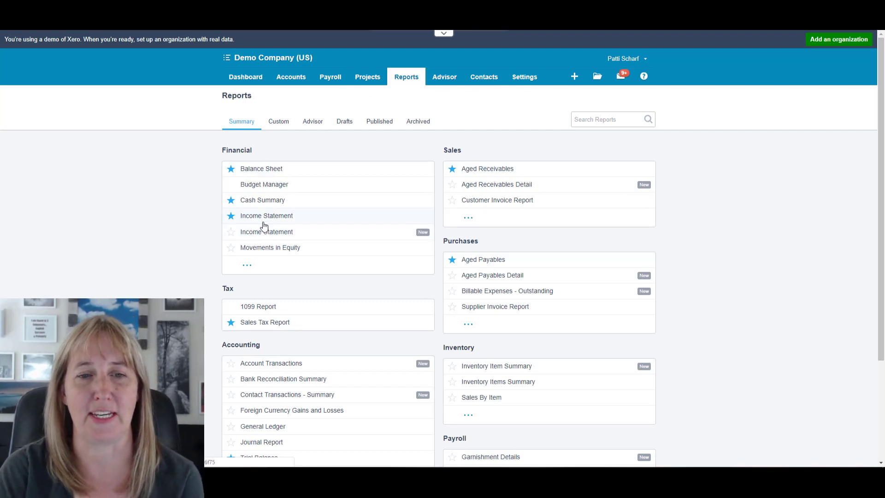
pyautogui.click(405, 77)
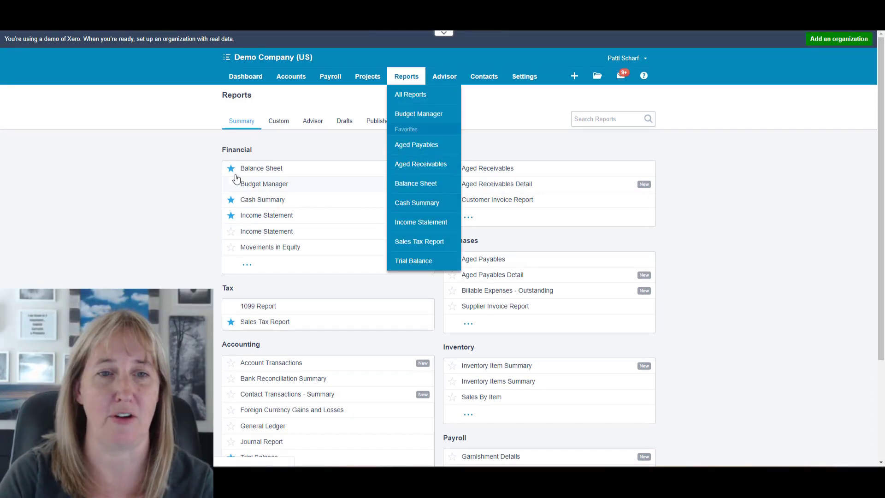
pyautogui.click(220, 214)
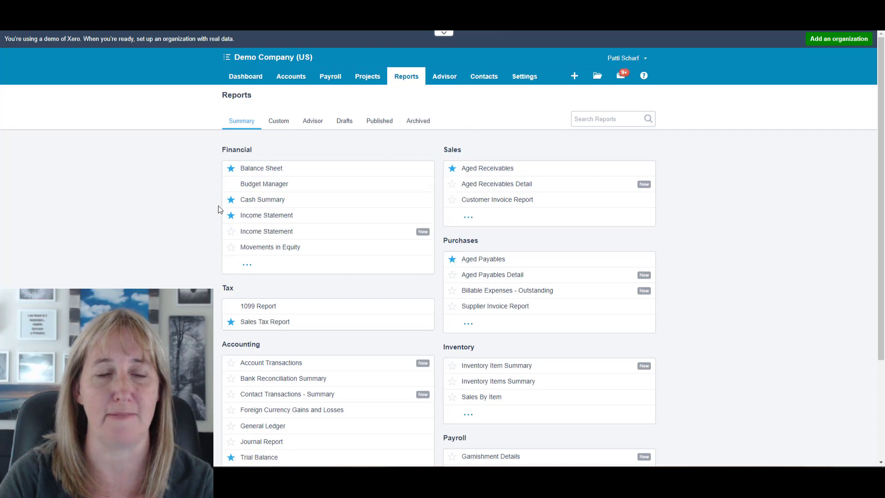
# Open the Income Statement in Compare Periods mode, ending December 2018
pyautogui.click(277, 218)
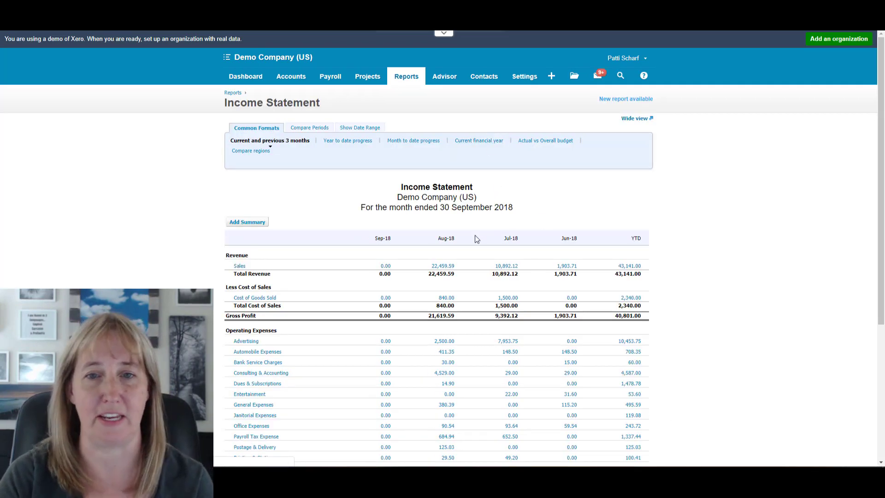
pyautogui.click(306, 132)
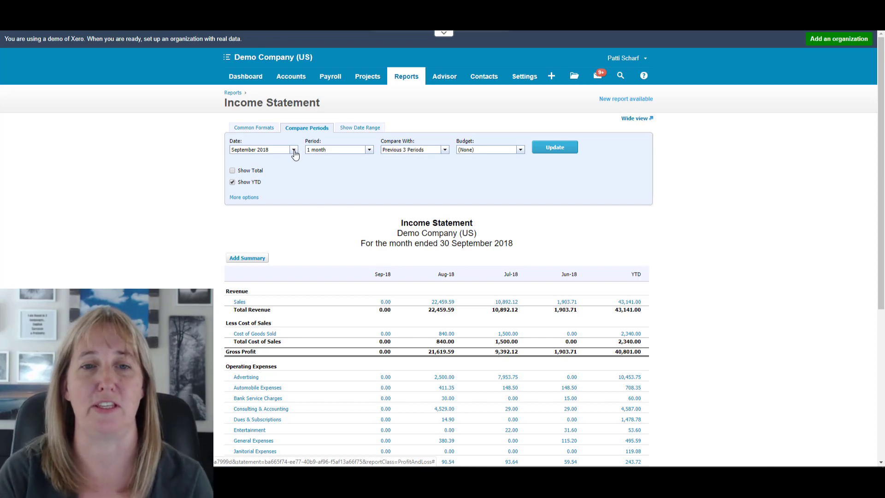
pyautogui.click(294, 149)
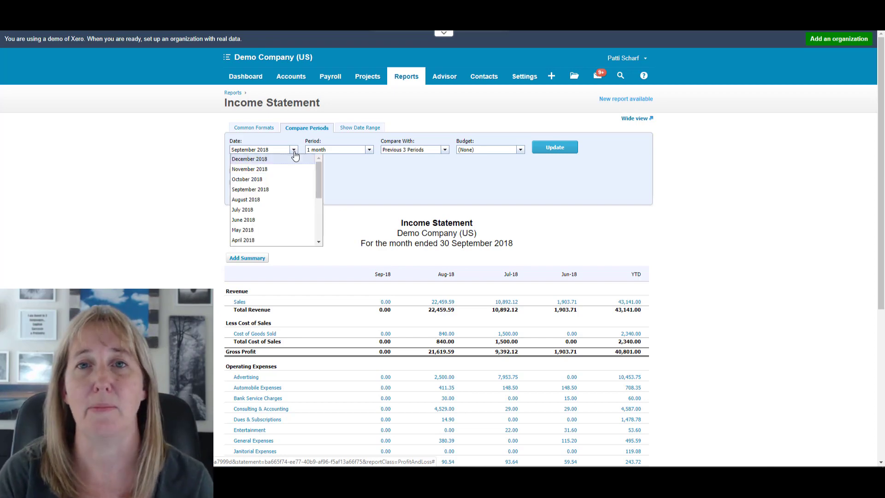
pyautogui.click(261, 159)
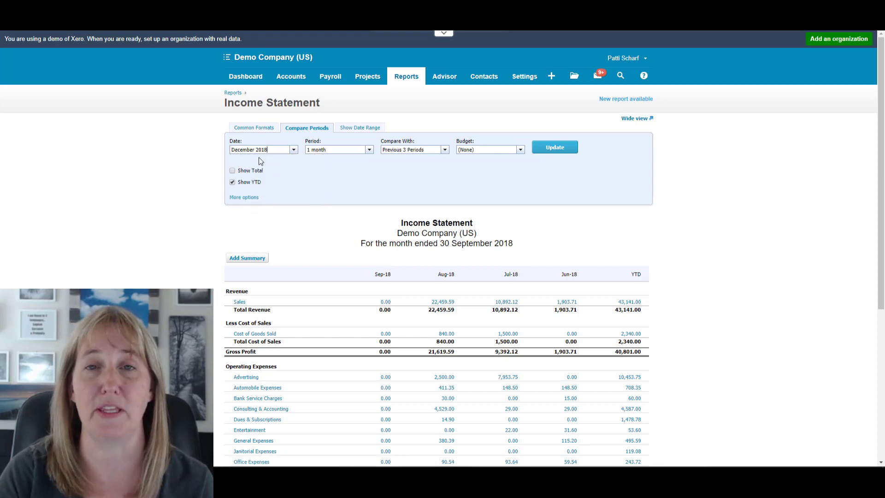
# Use 12-month periods without a YTD column and update the report
pyautogui.click(369, 150)
pyautogui.click(339, 202)
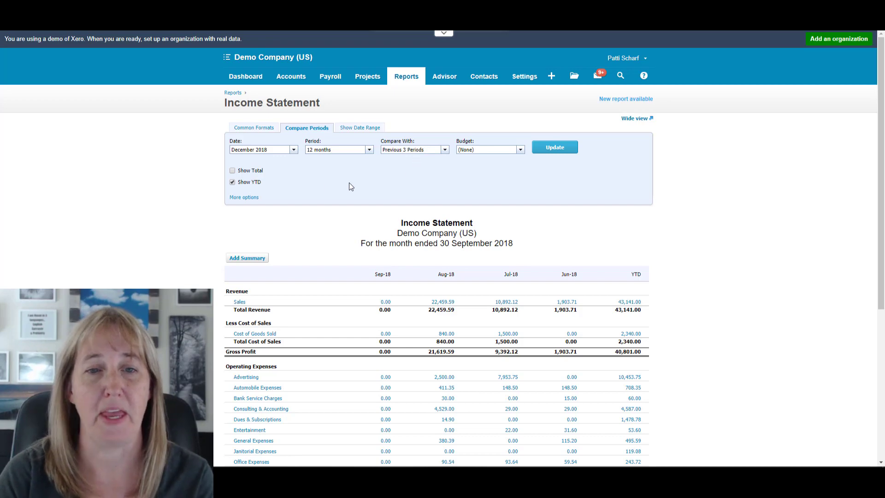
pyautogui.click(233, 183)
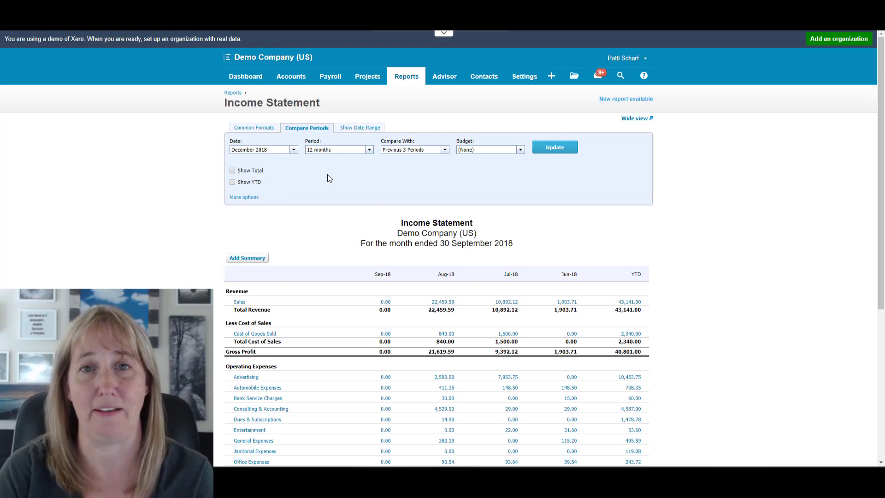
pyautogui.click(559, 156)
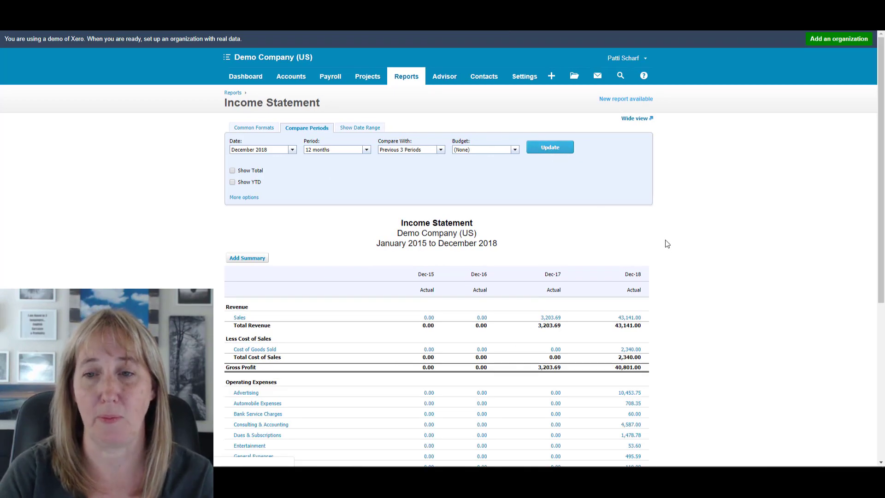
pyautogui.scroll(-5, 665, 243)
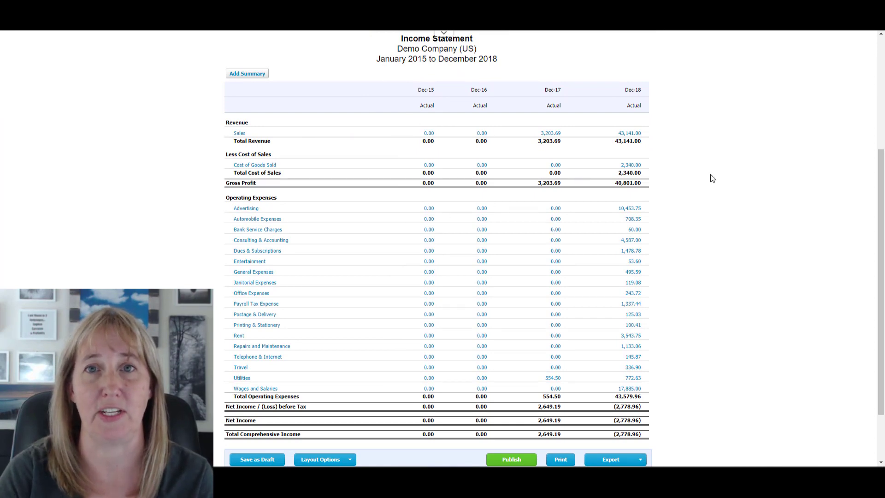
pyautogui.scroll(-2, 699, 272)
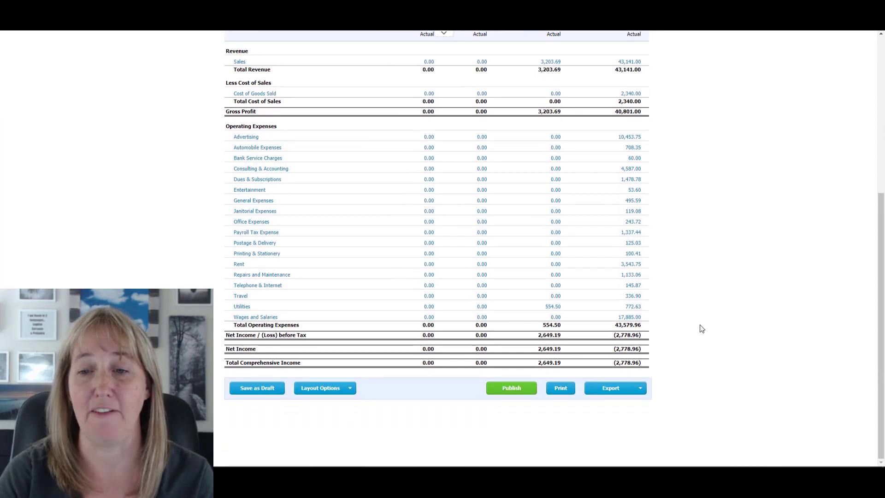
pyautogui.click(640, 388)
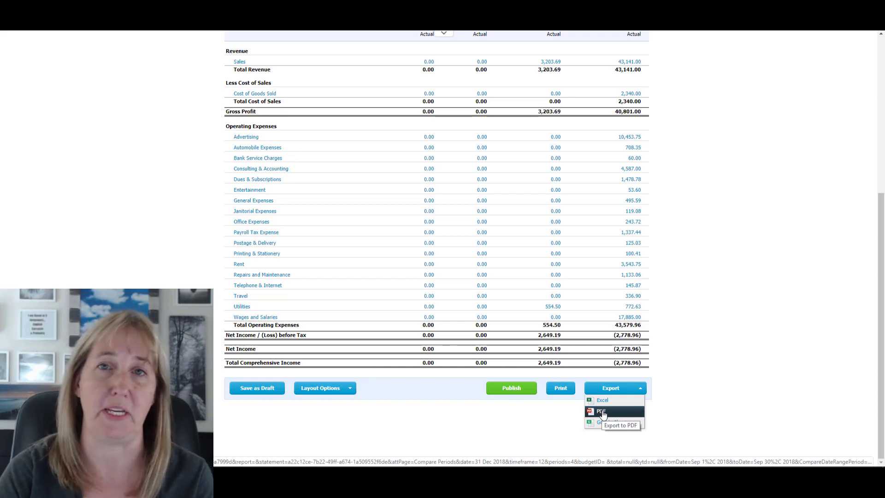
pyautogui.scroll(6, 691, 328)
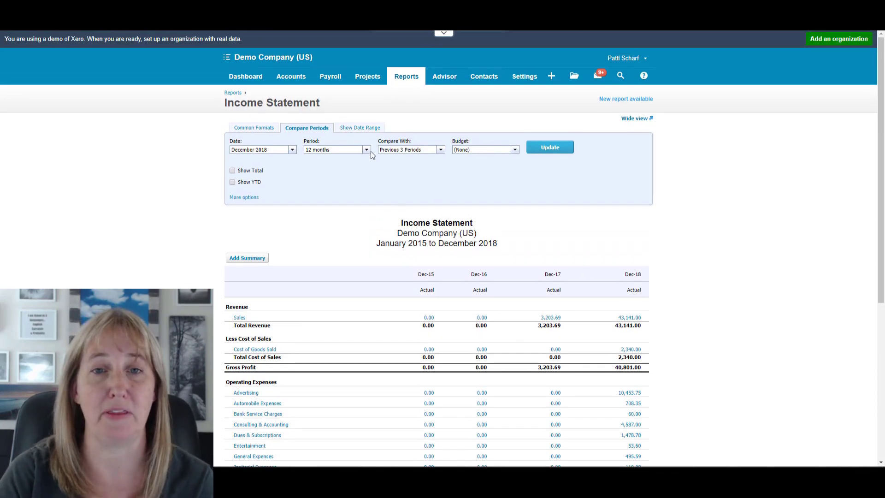
pyautogui.click(367, 151)
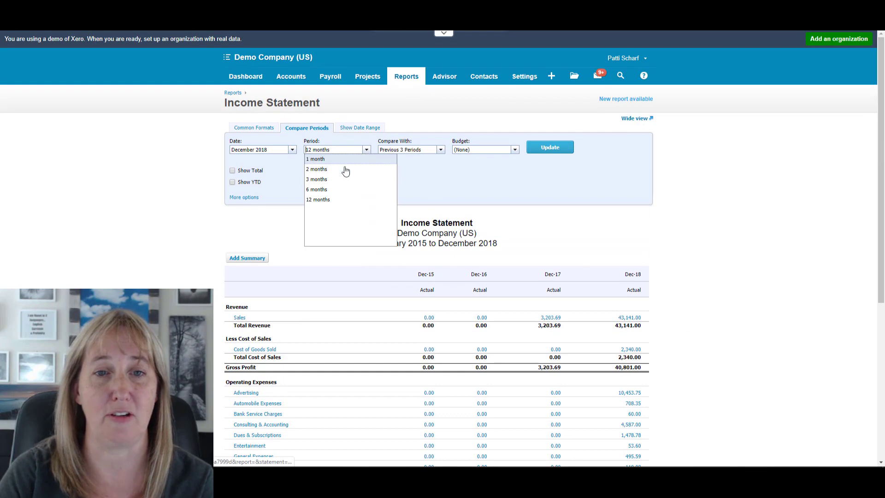
pyautogui.click(318, 160)
pyautogui.click(441, 150)
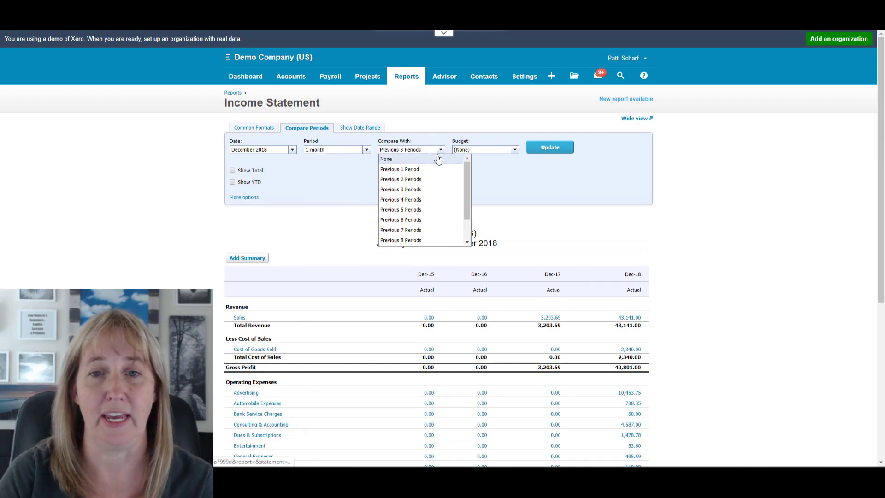
pyautogui.scroll(-1, 429, 233)
pyautogui.scroll(-1, 428, 240)
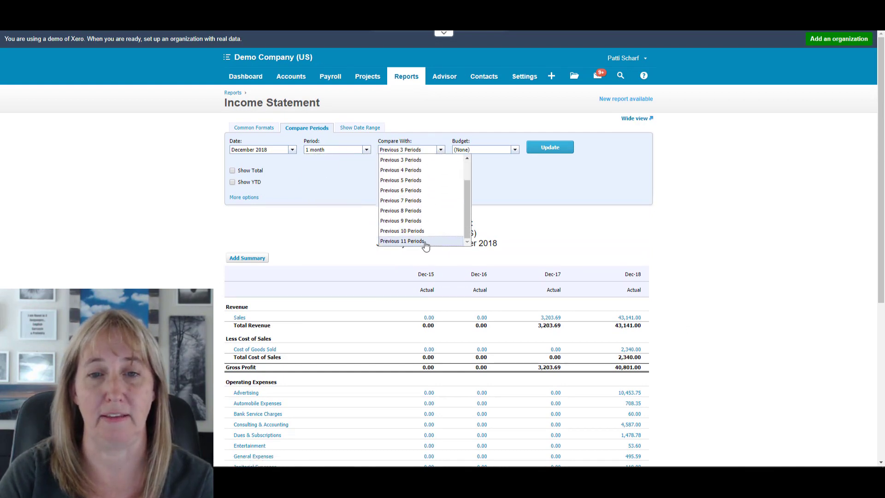
pyautogui.click(425, 243)
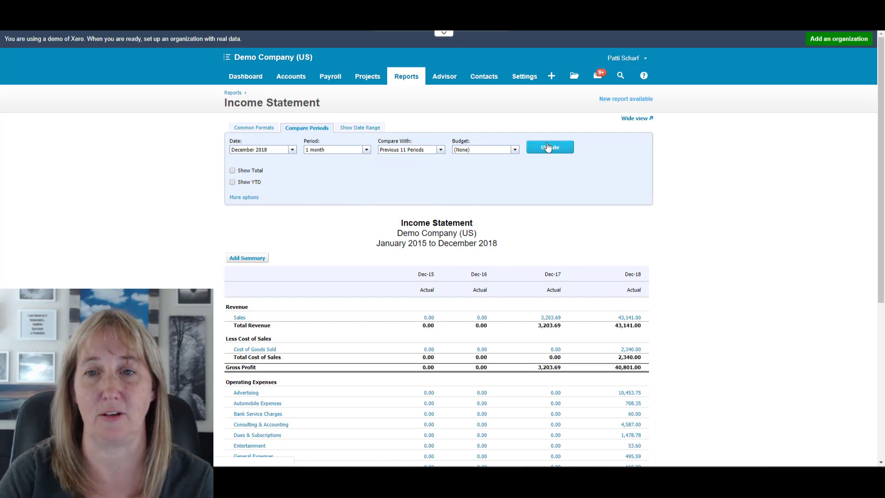
pyautogui.click(544, 155)
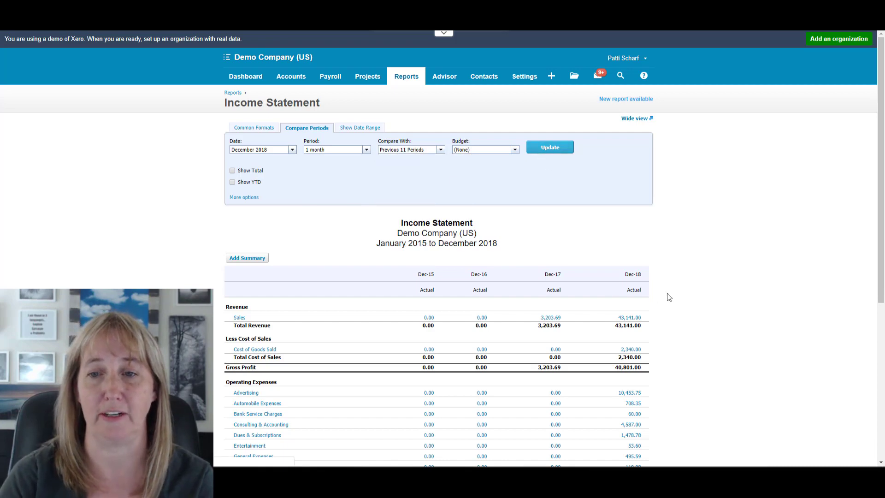
pyautogui.click(642, 118)
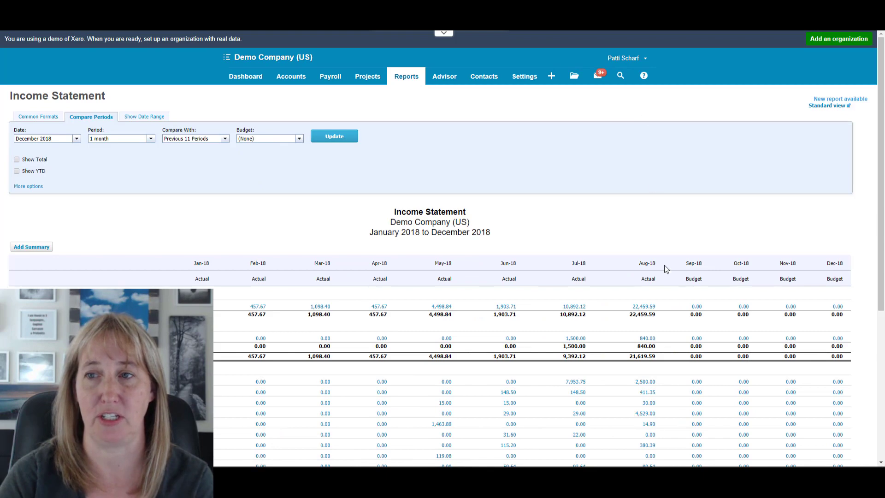
pyautogui.scroll(-2, 700, 297)
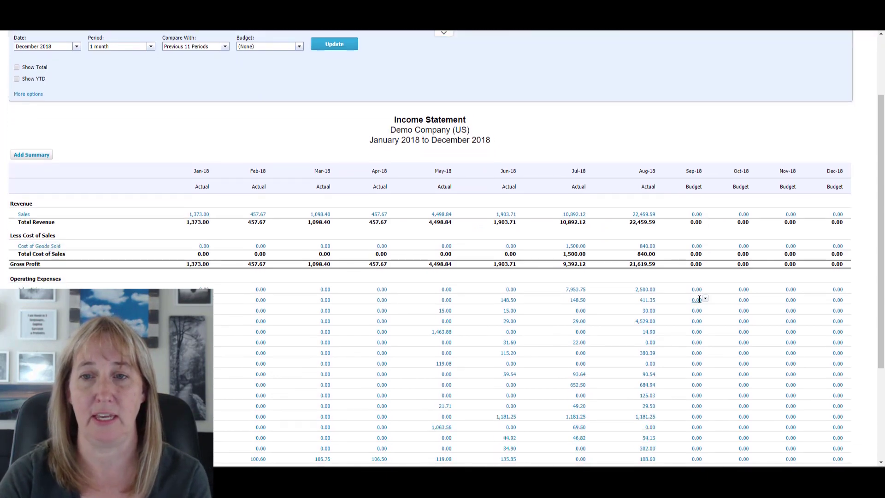
pyautogui.scroll(-1, 700, 298)
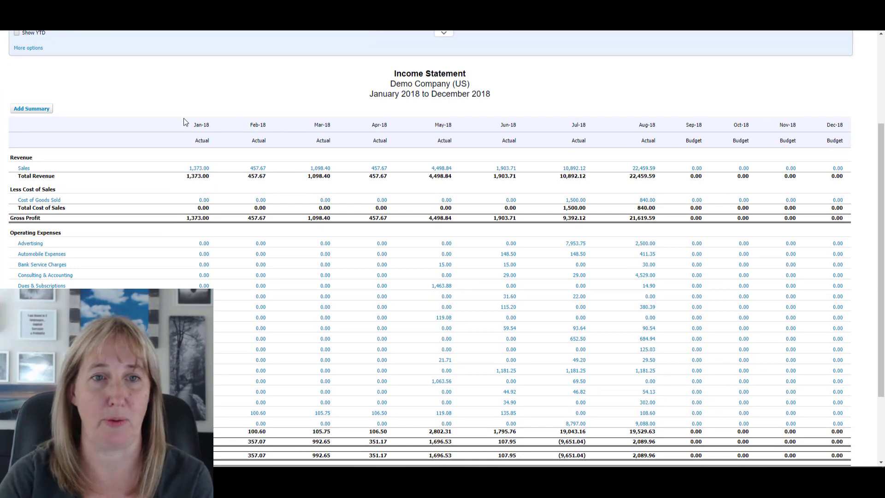
pyautogui.scroll(3, 514, 187)
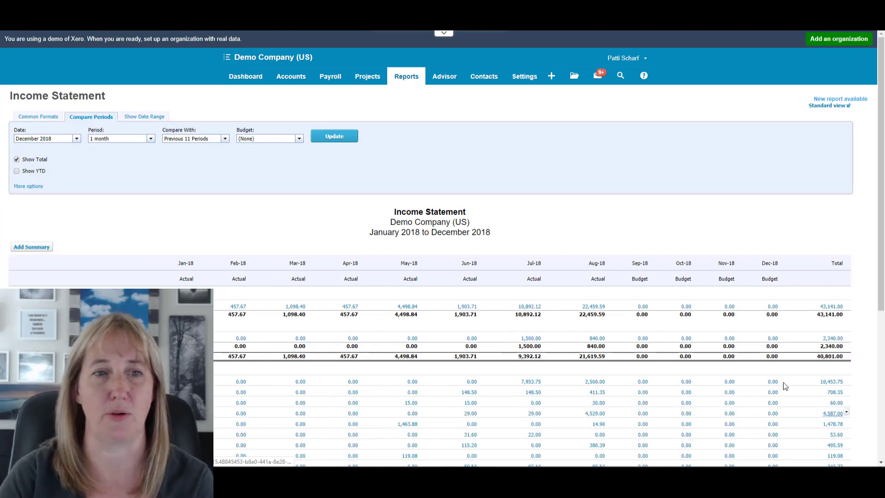
# Keep December 2018, use 3-month periods compared with the previous 3 periods, and update
pyautogui.click(75, 140)
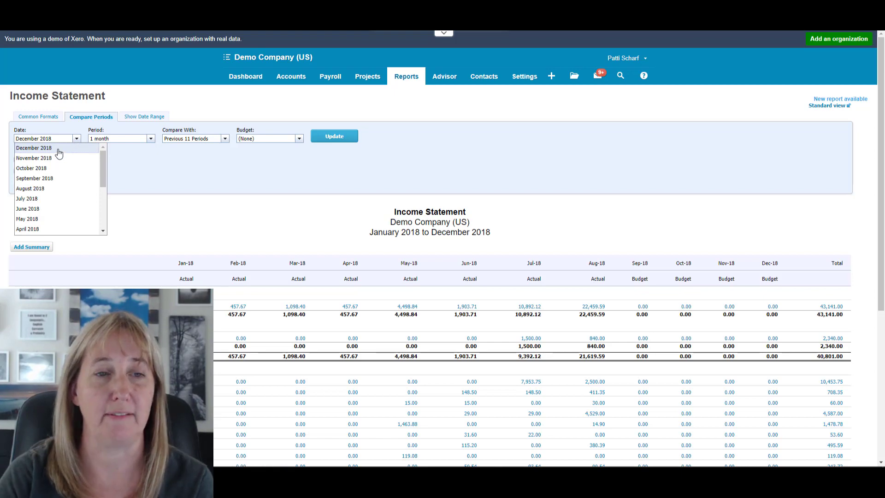
pyautogui.click(60, 150)
pyautogui.click(150, 139)
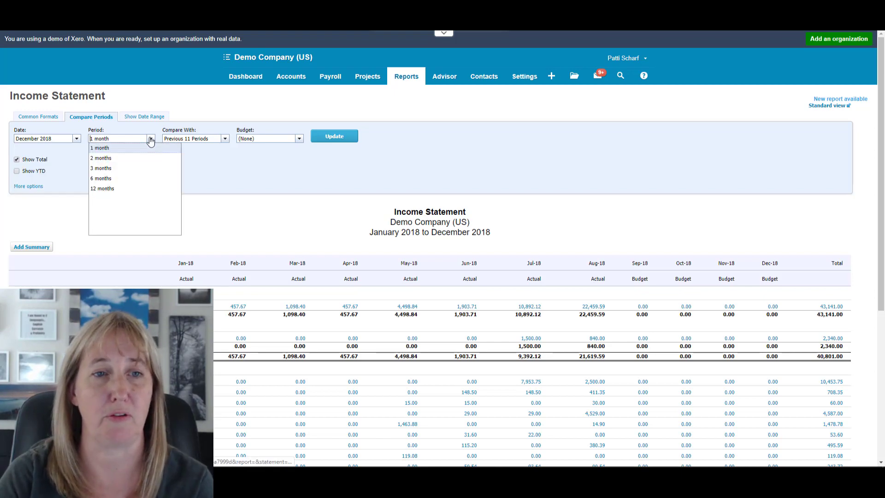
pyautogui.click(99, 169)
pyautogui.click(225, 141)
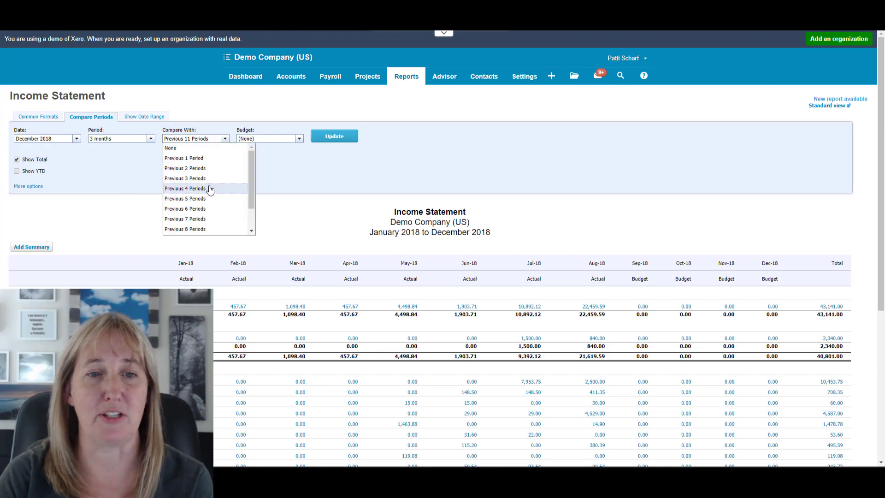
pyautogui.click(206, 179)
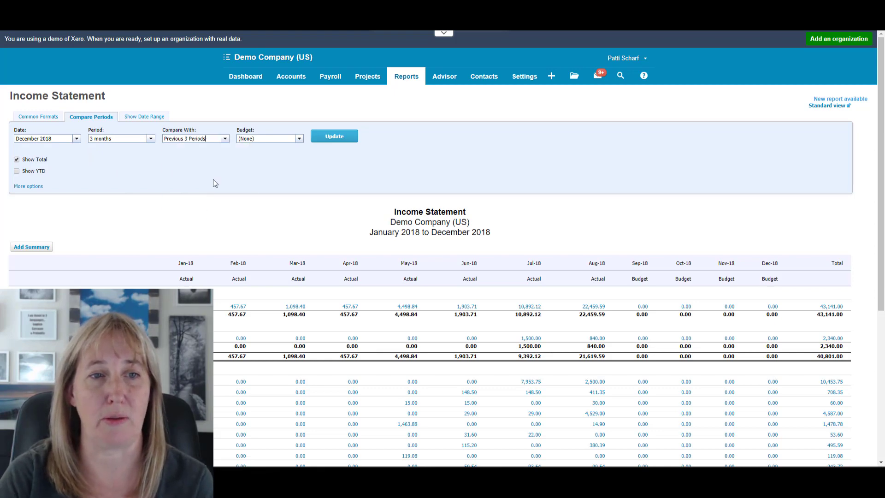
pyautogui.click(325, 136)
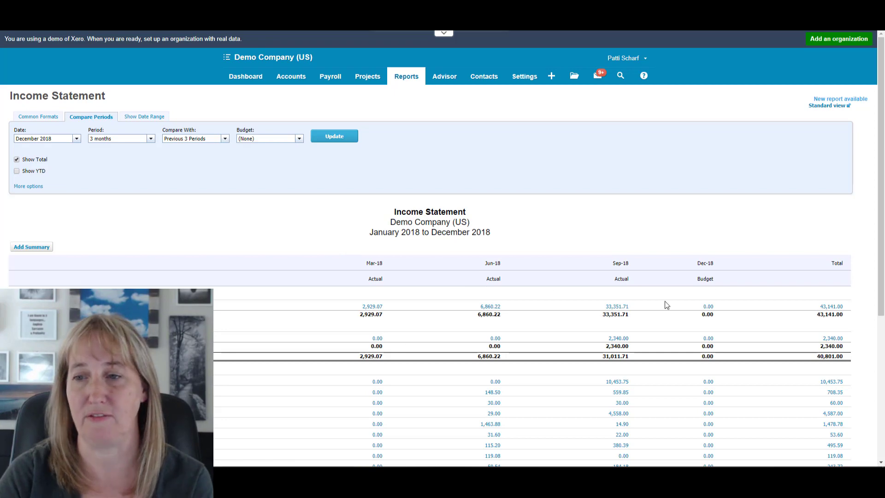
# End the quarterly report in September 2018 and replace the Total column with YTD
pyautogui.click(77, 138)
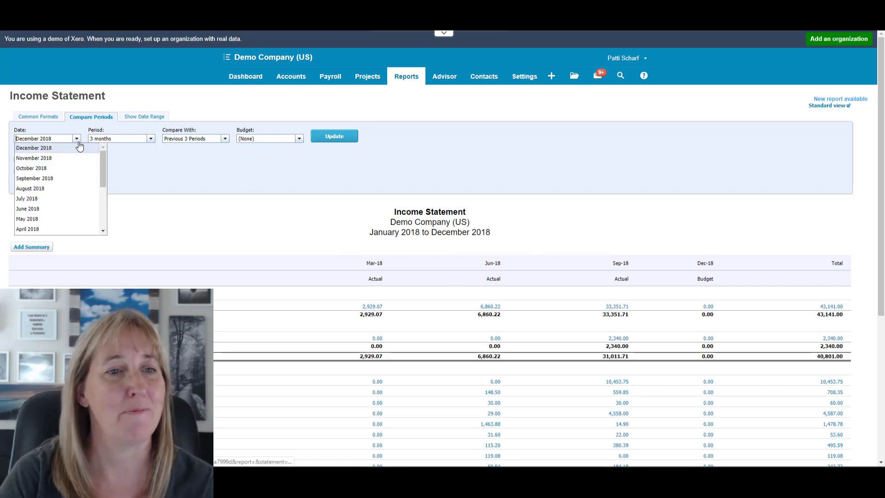
pyautogui.click(51, 180)
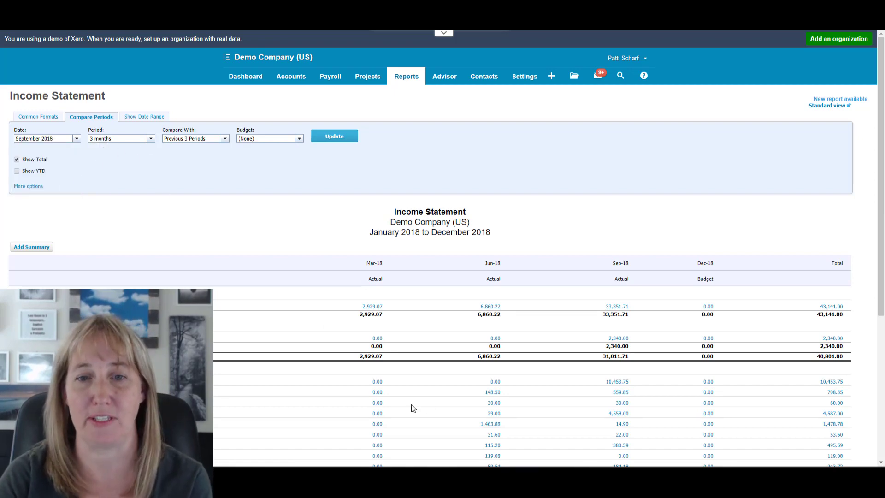
pyautogui.click(326, 138)
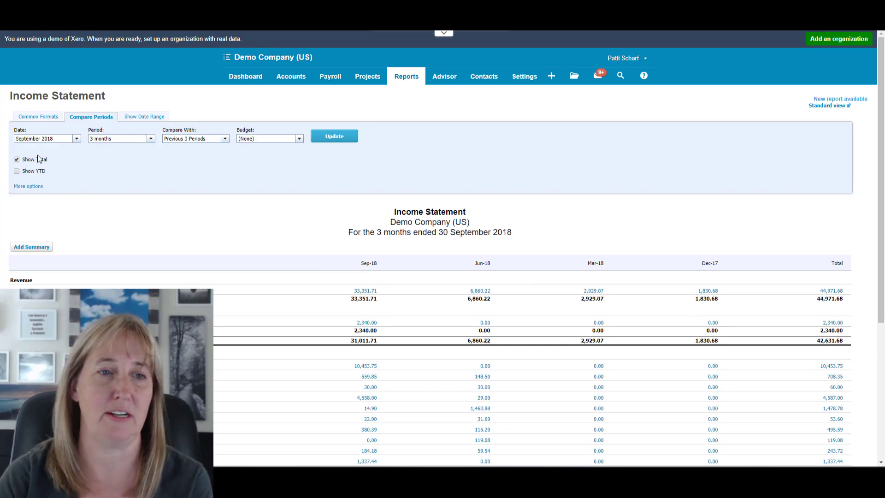
pyautogui.click(16, 159)
pyautogui.click(16, 171)
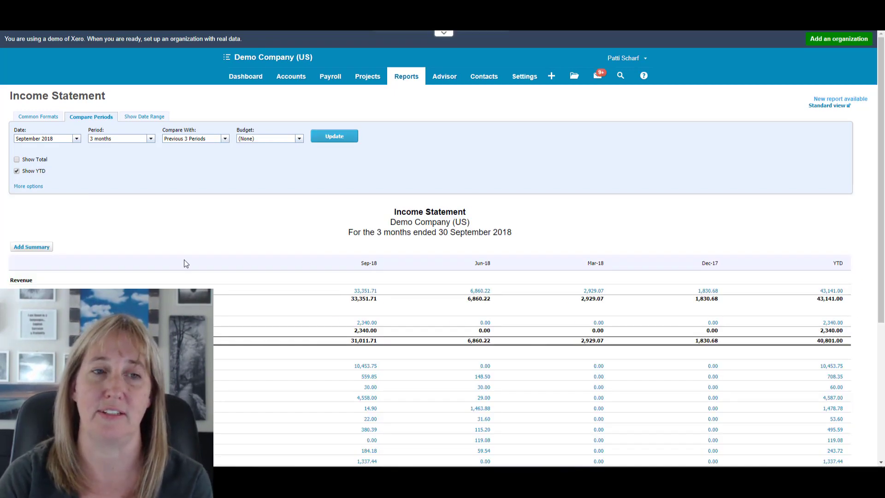
# Under More options, tick Cash Basis, filter by the EastSide region, and update
pyautogui.click(36, 187)
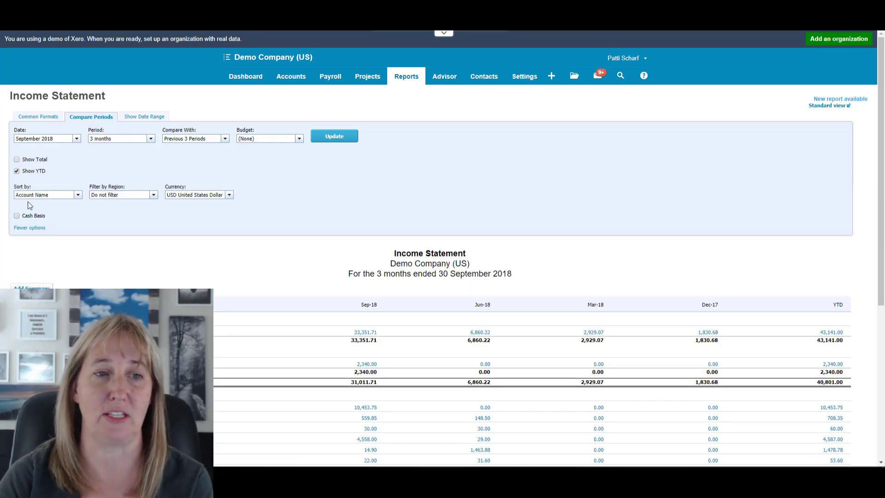
pyautogui.click(17, 217)
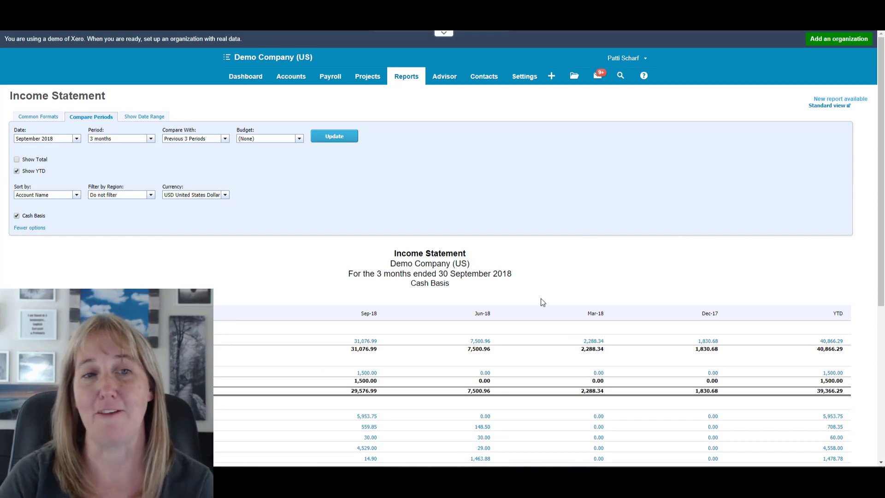
pyautogui.click(151, 195)
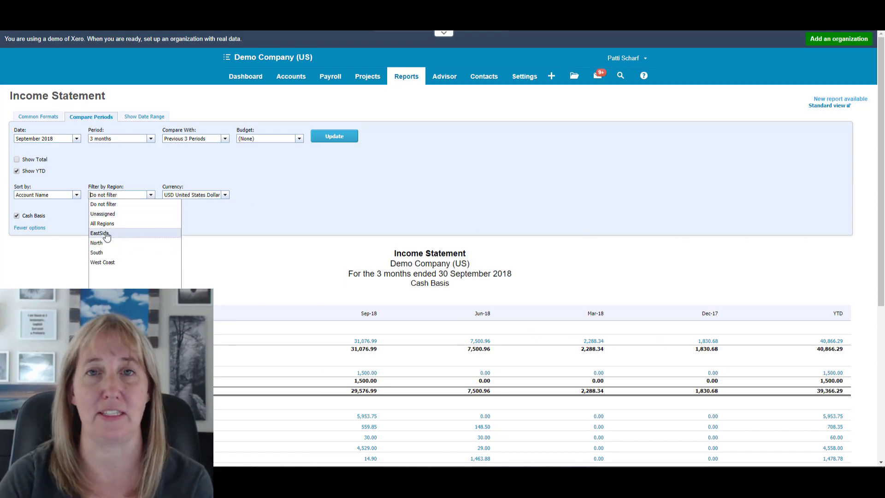
pyautogui.click(107, 235)
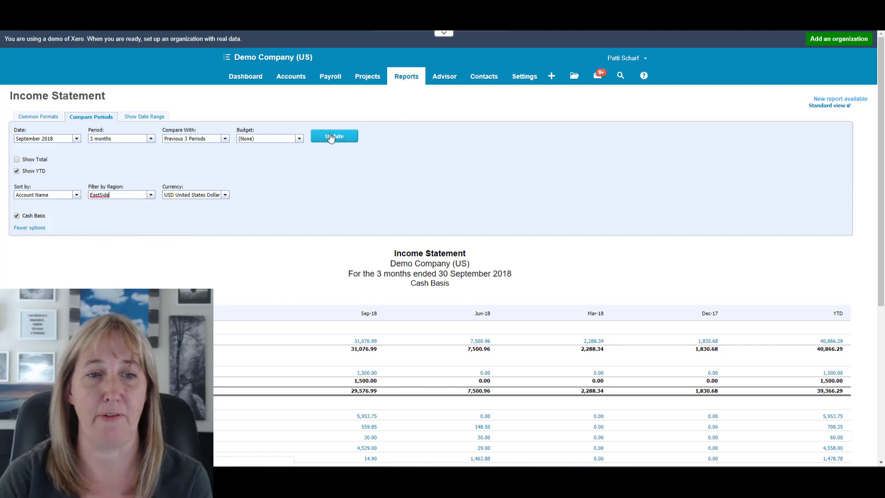
pyautogui.click(545, 198)
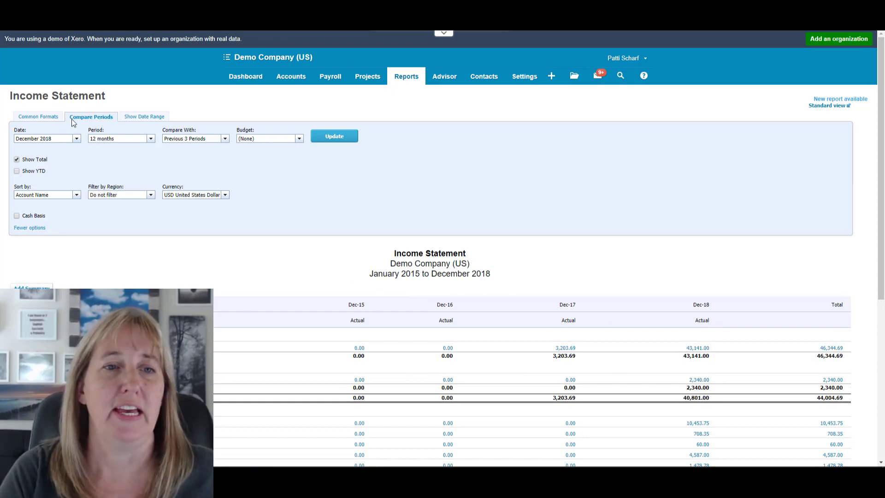
# Toggle between compare-periods and date-range settings, ending on the Jan 1–Dec 31, 2018 range
pyautogui.click(137, 118)
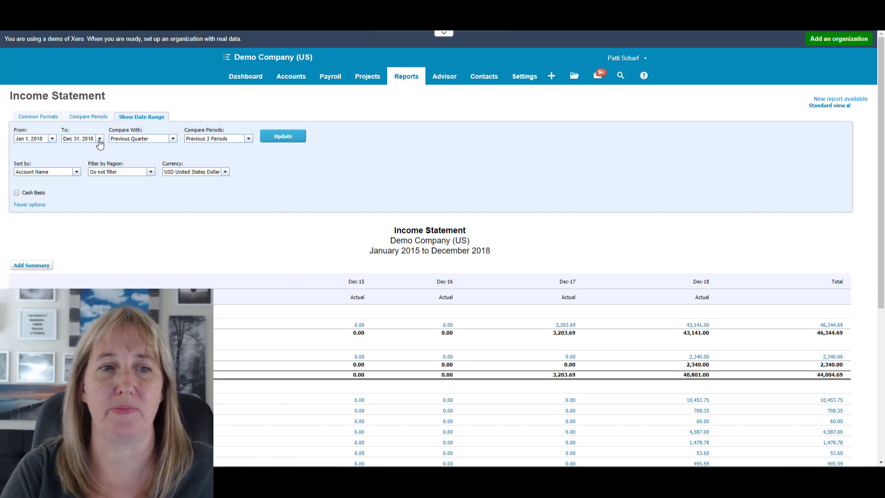
pyautogui.click(99, 139)
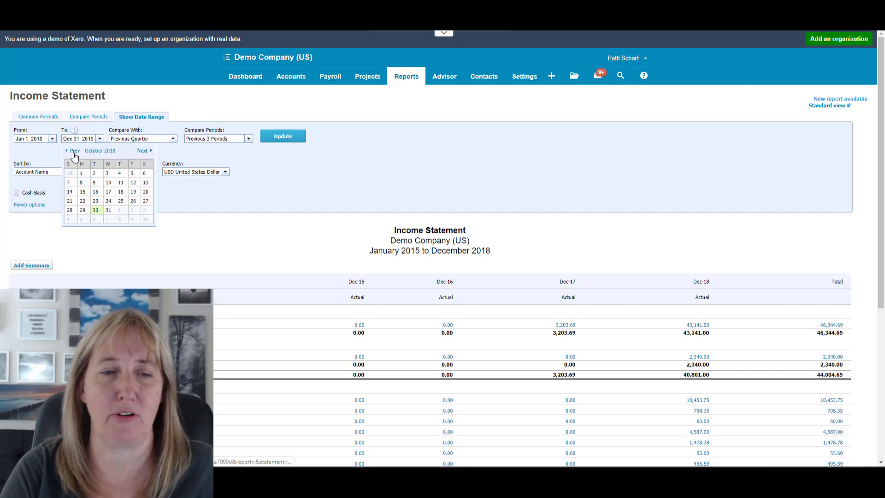
pyautogui.click(89, 119)
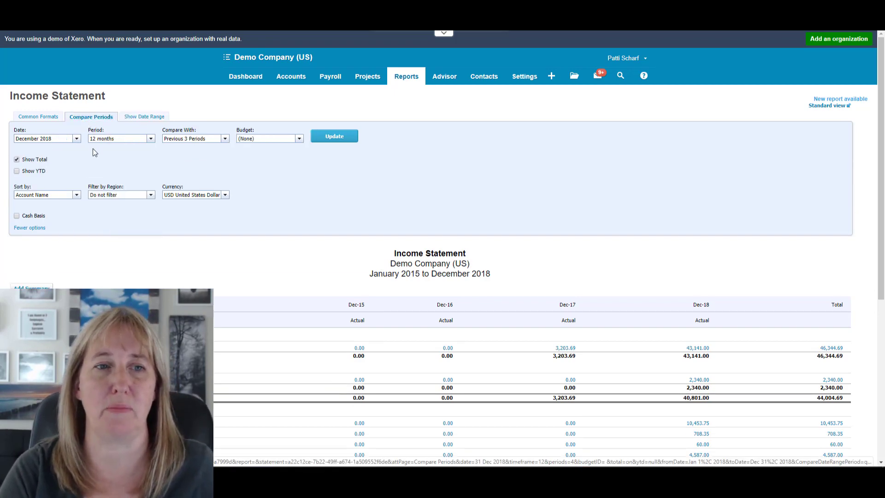
pyautogui.click(150, 139)
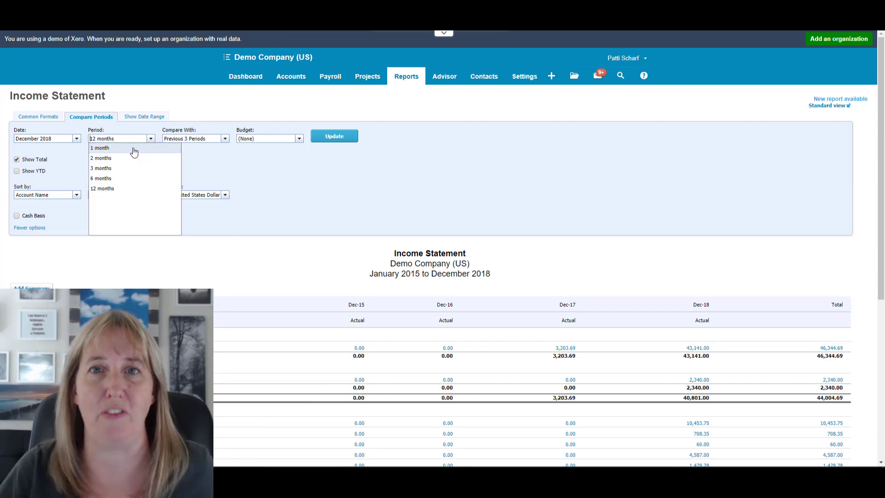
pyautogui.click(142, 117)
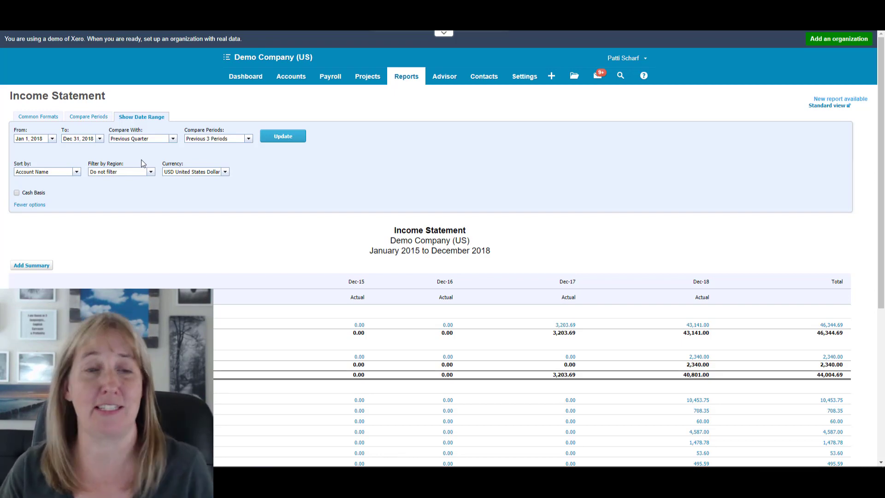
pyautogui.click(89, 117)
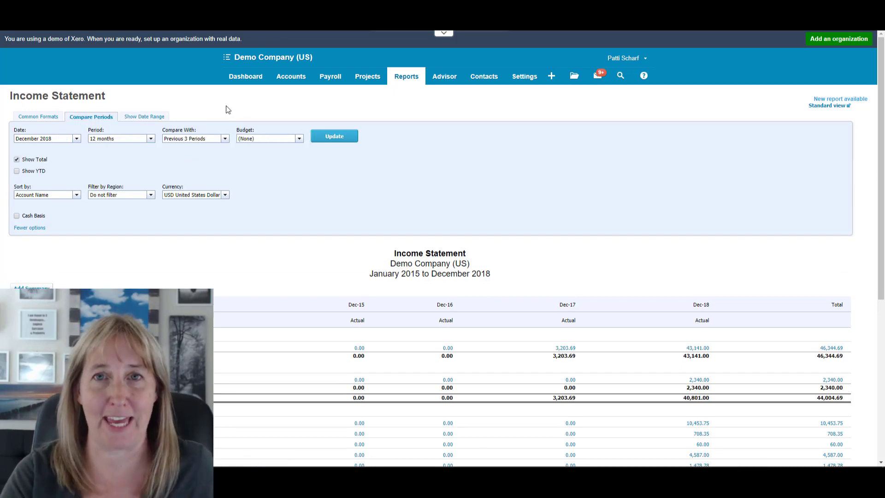
pyautogui.click(144, 118)
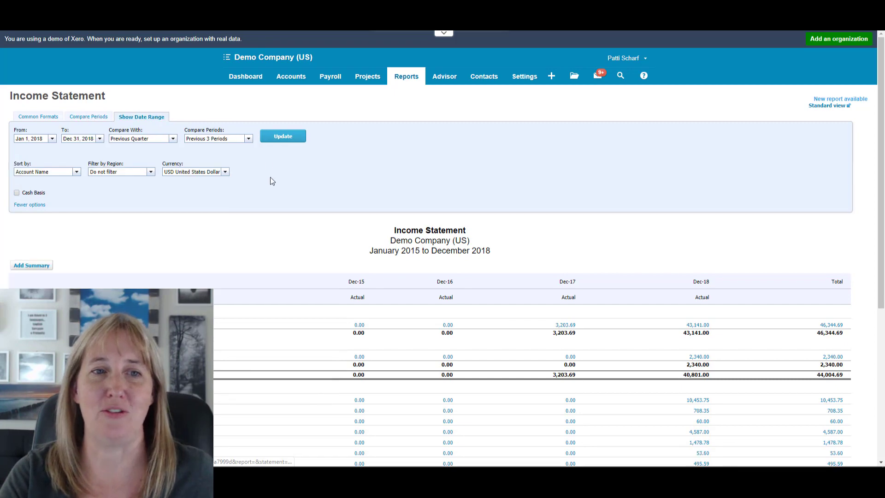